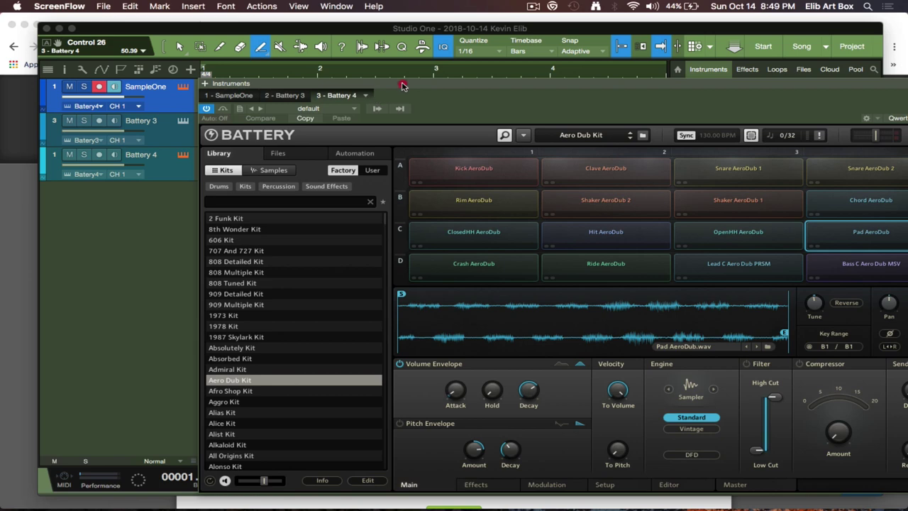
Drag the Instruments window back into view so Sample One XT is visible.
{"action": "left_click_drag", "start_coordinate": [402, 86], "coordinate": [340, 56]}
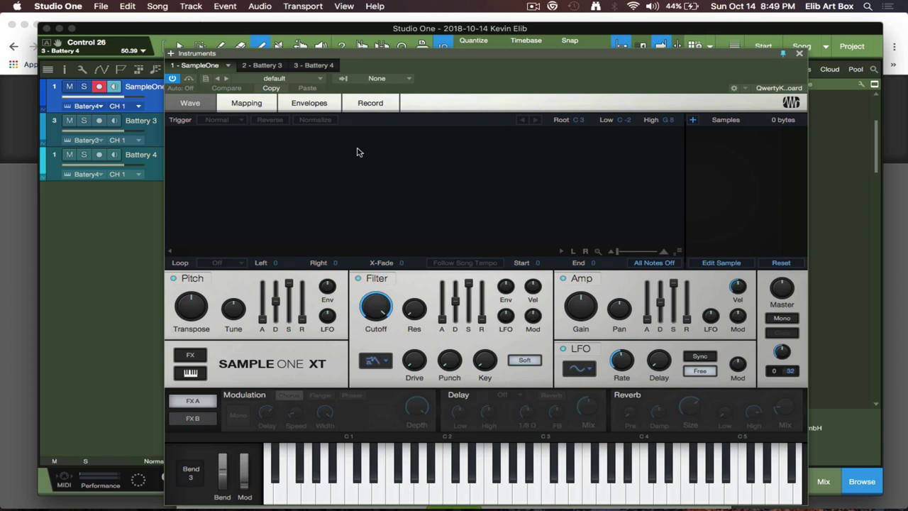
Switch the Instruments window to the '3 - Battery 4' tab showing the Aero Dub Kit pads.
{"action": "left_click", "coordinate": [376, 103]}
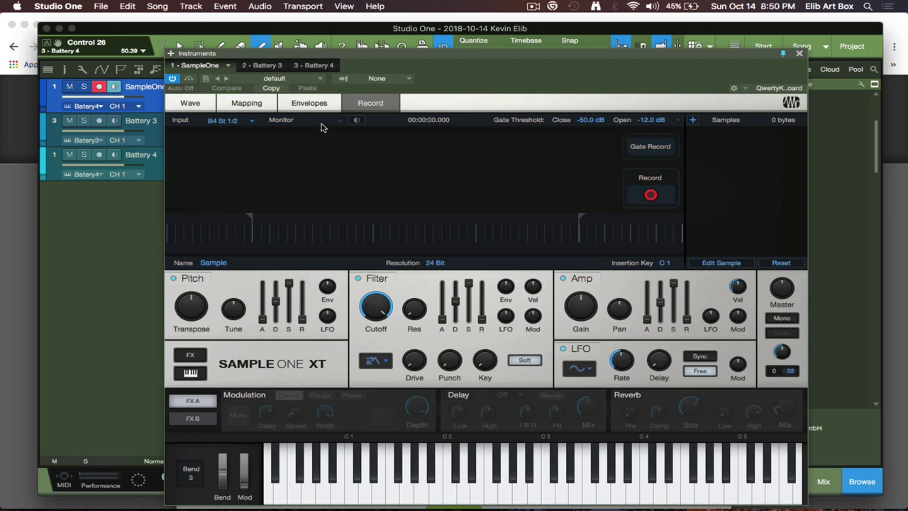
{"action": "left_click", "coordinate": [319, 65]}
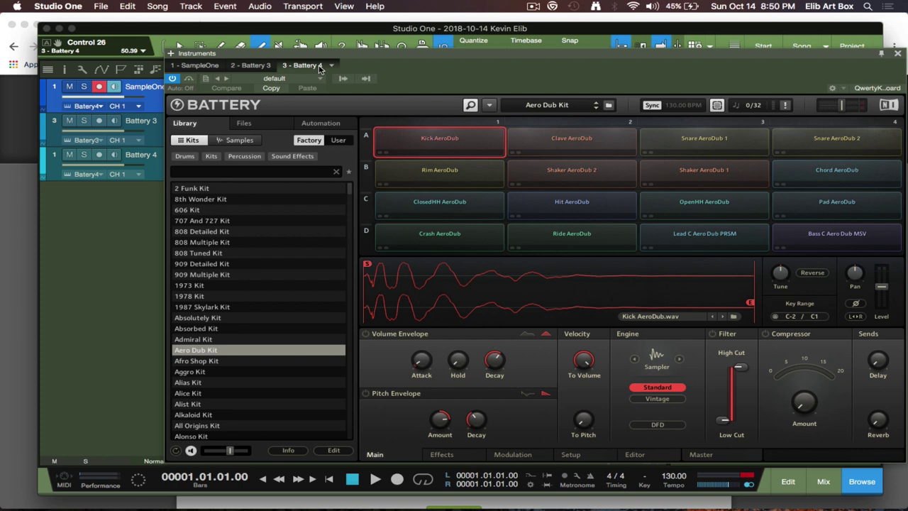
Audition the Chord AeroDub pad several times from the computer keyboard.
{"action": "key", "text": "h"}
{"action": "key", "text": "j"}
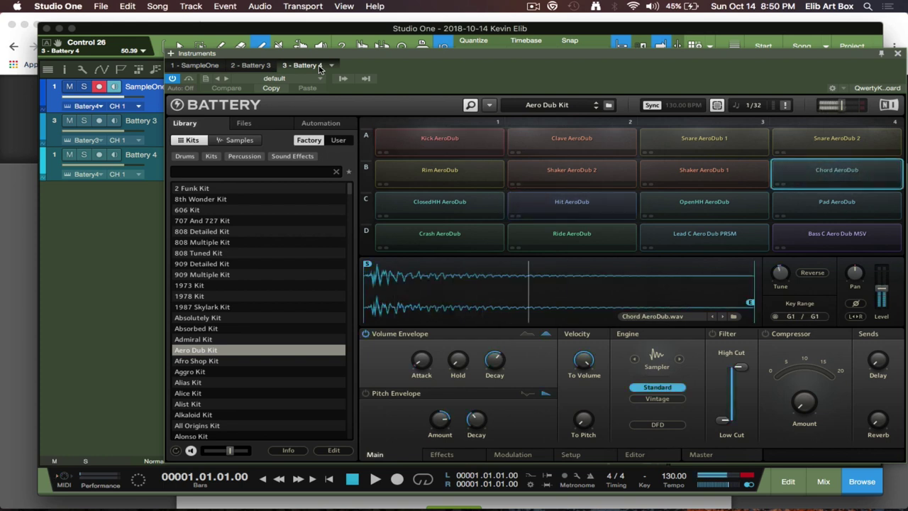
{"action": "key", "text": "j"}
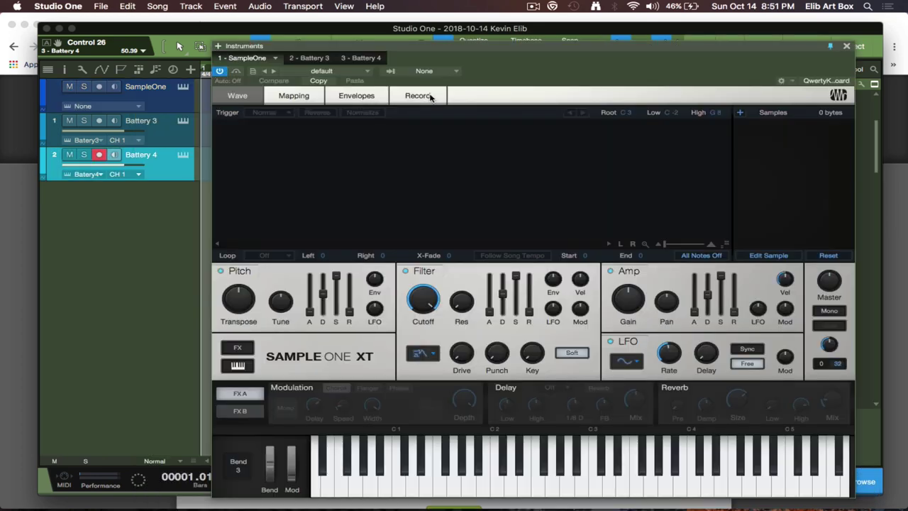
Show Sample One XT's Record page and browse its recording inputs without changing them.
{"action": "left_click", "coordinate": [431, 97]}
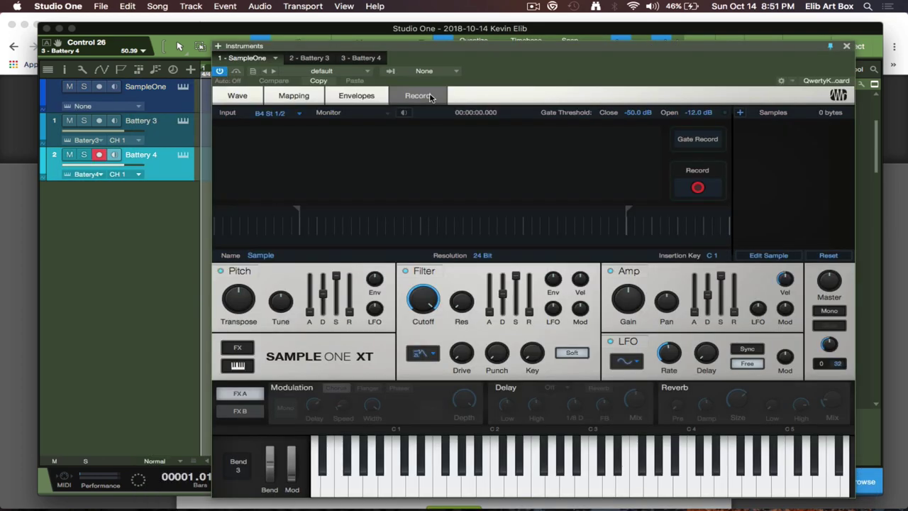
{"action": "left_click", "coordinate": [292, 114]}
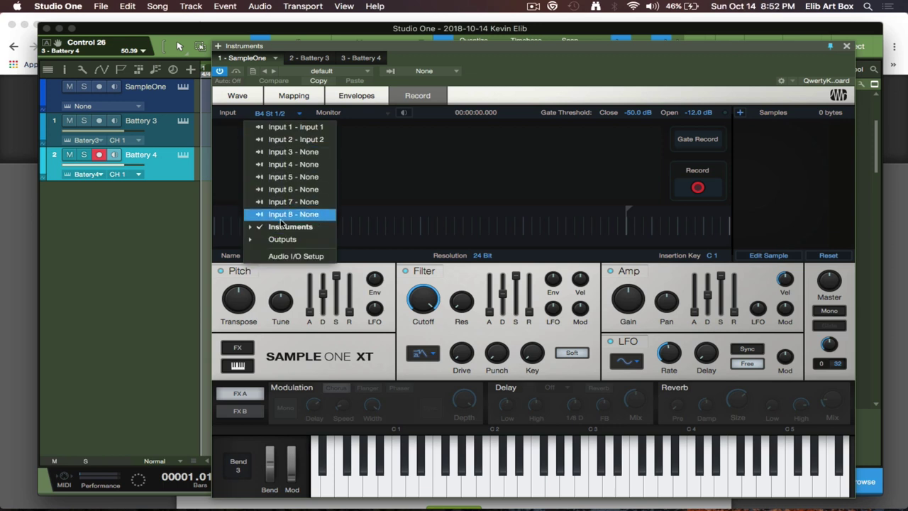
{"action": "left_click", "coordinate": [250, 229]}
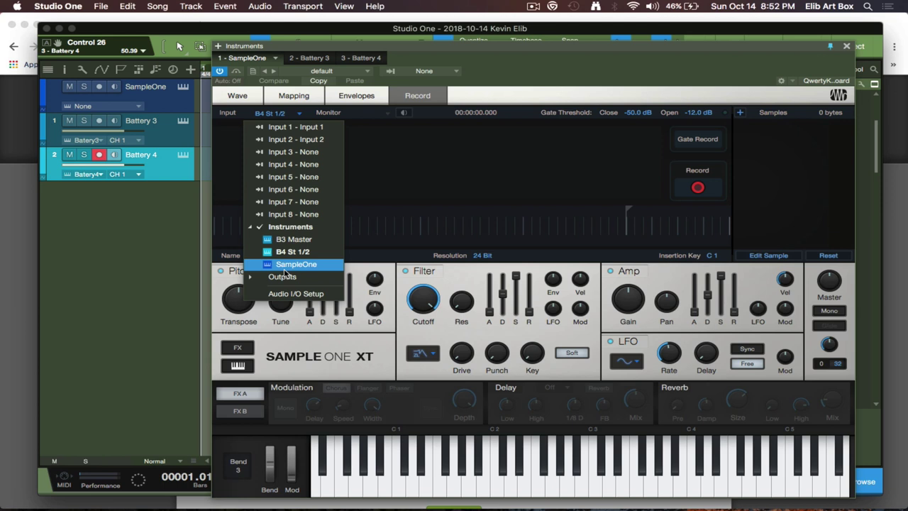
{"action": "left_click", "coordinate": [156, 263]}
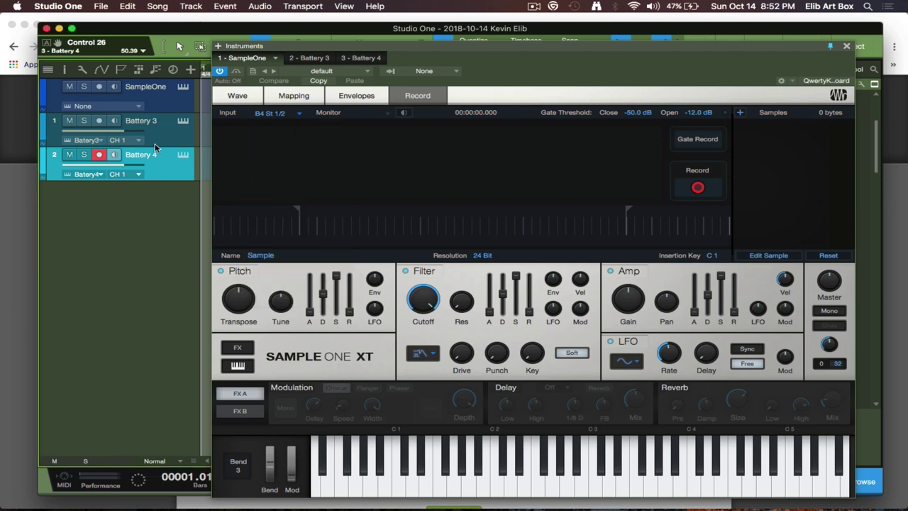
Route Battery 4 into the SampleOne track and record-arm both the Battery 4 and SampleOne tracks.
{"action": "left_click", "coordinate": [139, 106]}
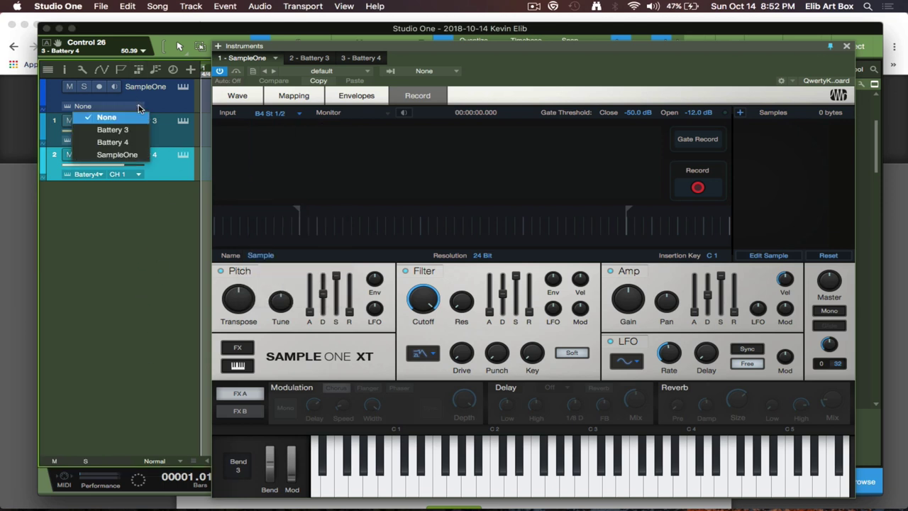
{"action": "left_click", "coordinate": [131, 155]}
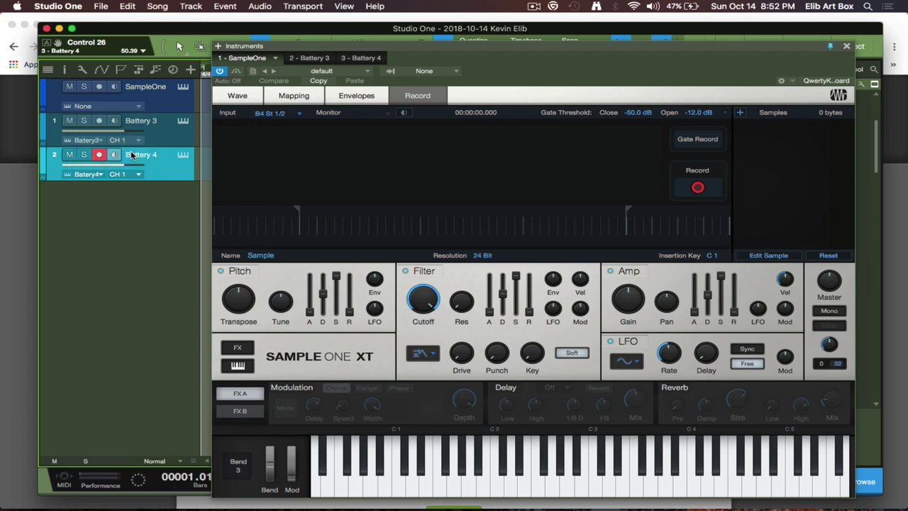
{"action": "left_click", "coordinate": [135, 107]}
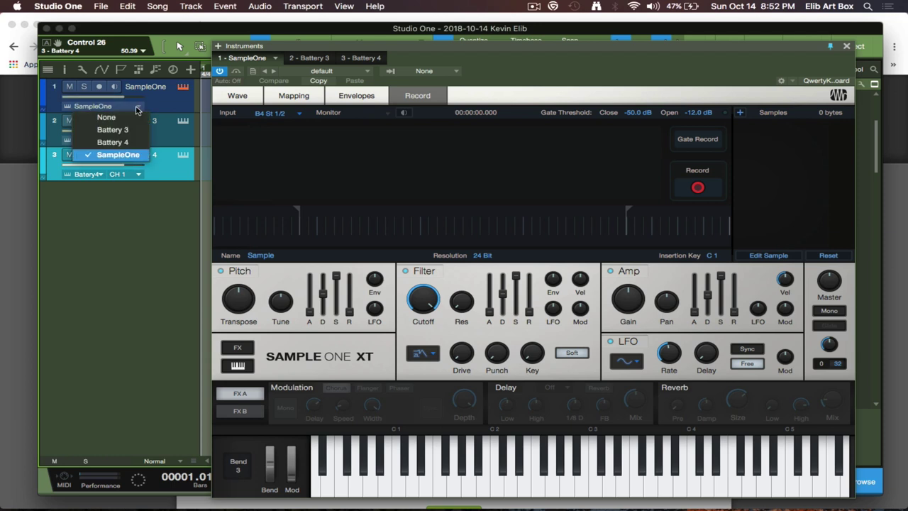
{"action": "left_click", "coordinate": [162, 106]}
{"action": "left_click", "coordinate": [170, 105]}
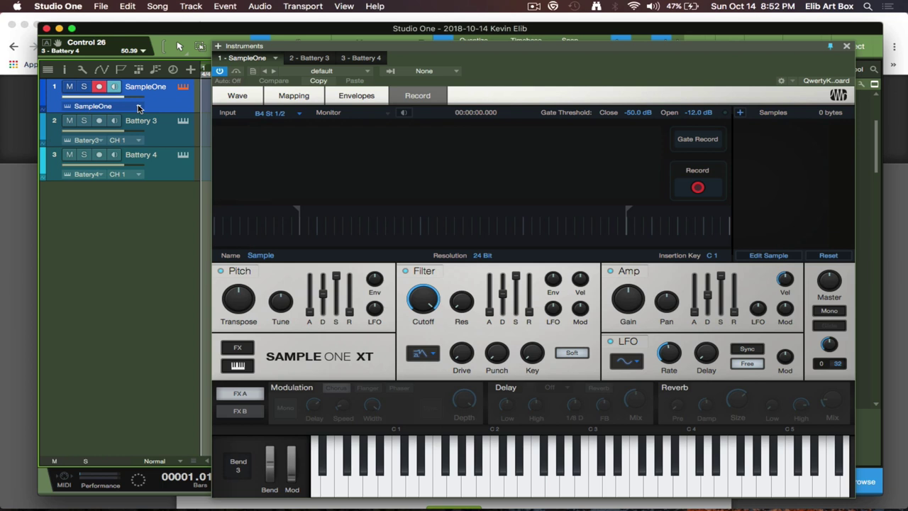
{"action": "left_click", "coordinate": [137, 106]}
{"action": "left_click", "coordinate": [121, 143]}
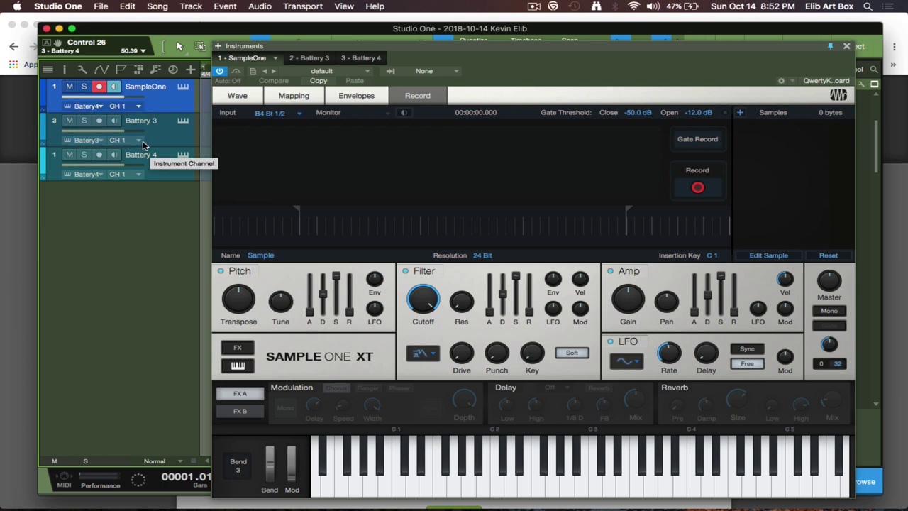
{"action": "left_click", "coordinate": [142, 165]}
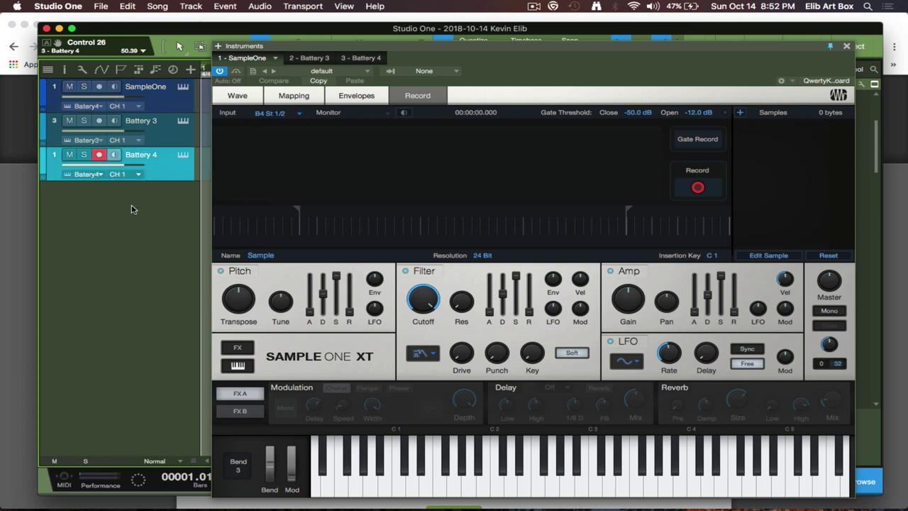
{"action": "left_click", "coordinate": [168, 105]}
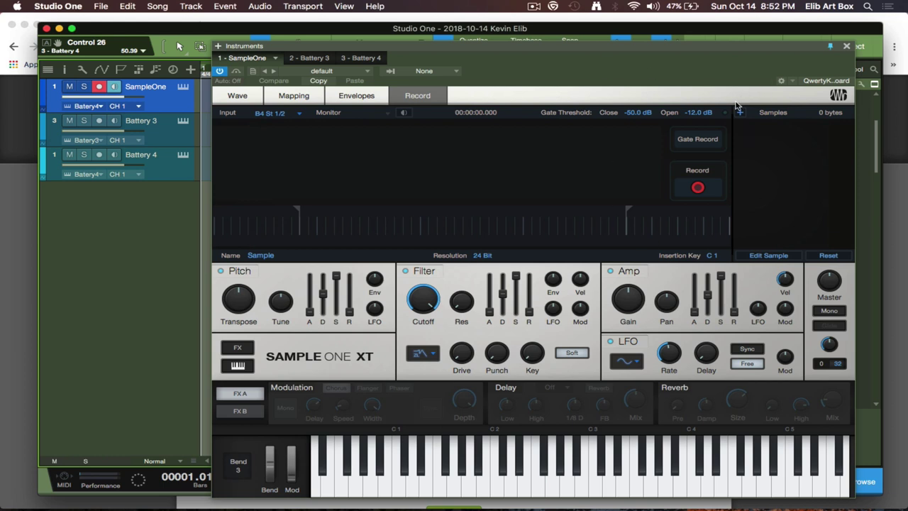
Enable Gate Record and drag the Open threshold to -29.4 dB and Close to -58.5 dB.
{"action": "left_click", "coordinate": [698, 139]}
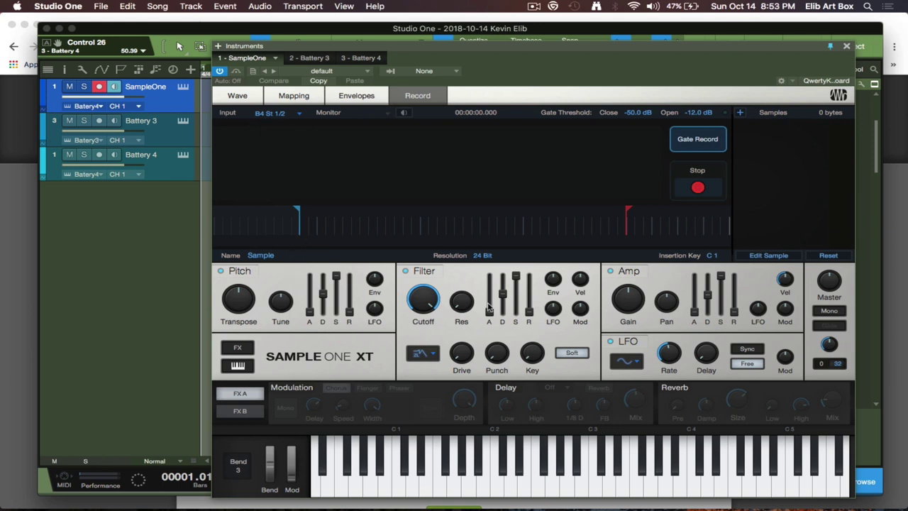
{"action": "mouse_move", "coordinate": [631, 211]}
{"action": "left_mouse_down"}
{"action": "mouse_move", "coordinate": [467, 229]}
{"action": "mouse_move", "coordinate": [478, 223]}
{"action": "left_mouse_up"}
{"action": "mouse_move", "coordinate": [298, 215]}
{"action": "left_mouse_down"}
{"action": "mouse_move", "coordinate": [282, 229]}
{"action": "mouse_move", "coordinate": [293, 231]}
{"action": "mouse_move", "coordinate": [241, 234]}
{"action": "mouse_move", "coordinate": [265, 244]}
{"action": "mouse_move", "coordinate": [249, 228]}
{"action": "left_mouse_up"}
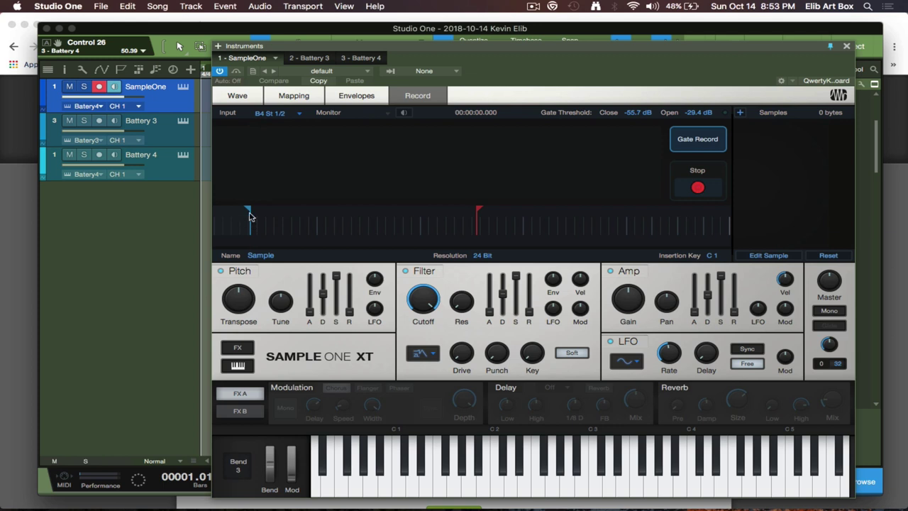
{"action": "mouse_move", "coordinate": [248, 213]}
{"action": "left_mouse_down"}
{"action": "mouse_move", "coordinate": [240, 239]}
{"action": "mouse_move", "coordinate": [226, 242]}
{"action": "left_mouse_up"}
Turn Gate Record off and name the new recording 'Chord', keeping 24 Bit resolution.
{"action": "left_click", "coordinate": [701, 142]}
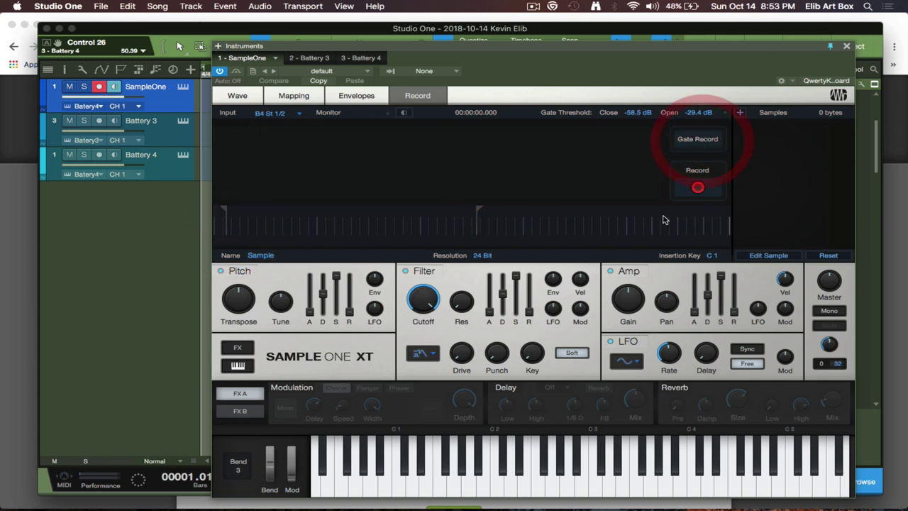
{"action": "left_click", "coordinate": [678, 186]}
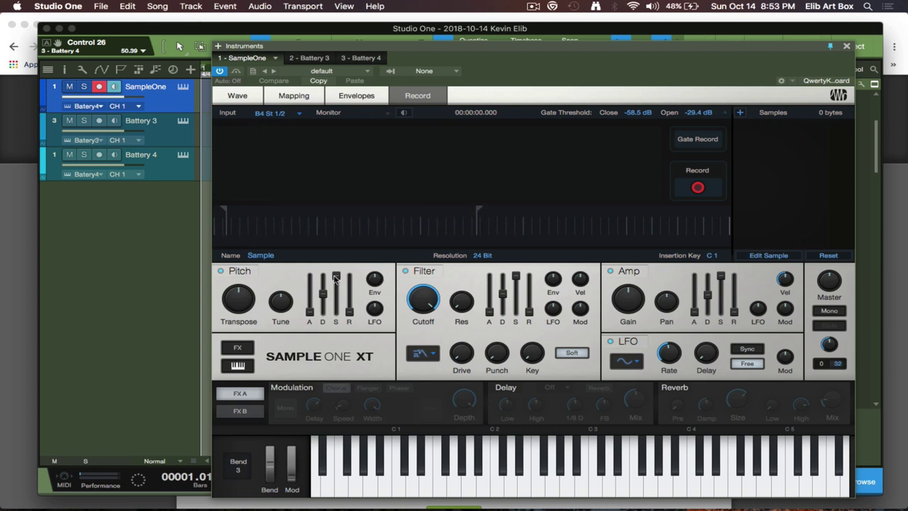
{"action": "left_click", "coordinate": [268, 256]}
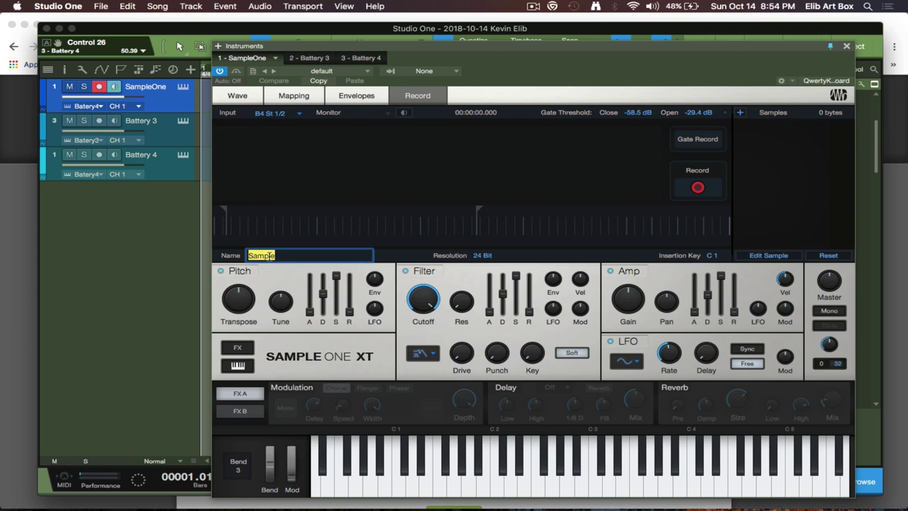
{"action": "type", "text": "Chord"}
{"action": "key", "text": "Return"}
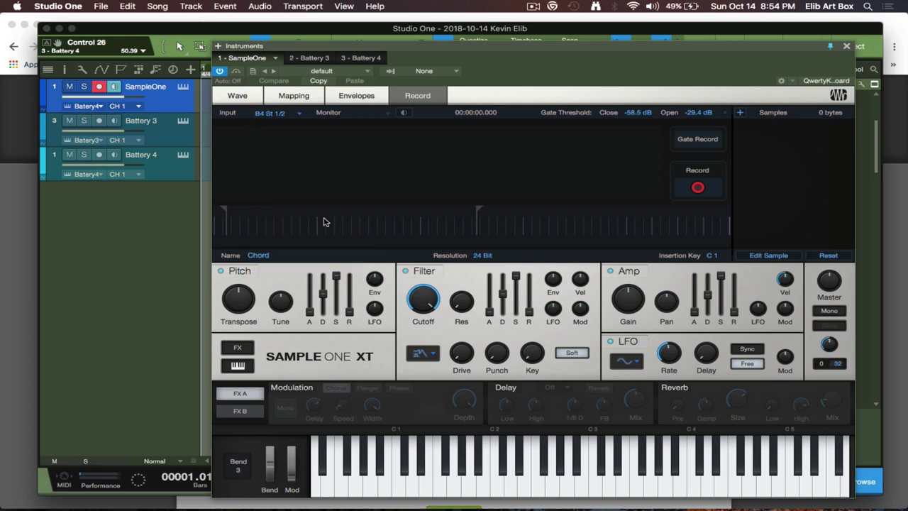
{"action": "left_click", "coordinate": [484, 256]}
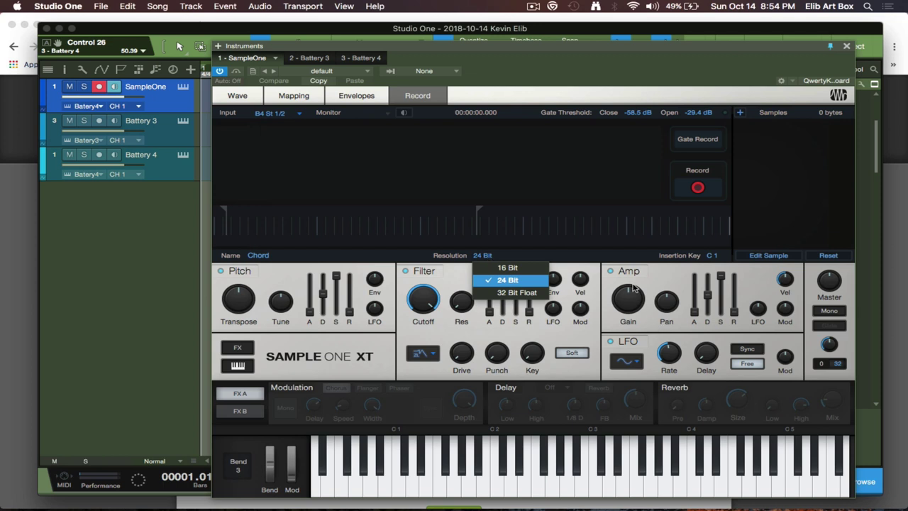
{"action": "left_click", "coordinate": [634, 248]}
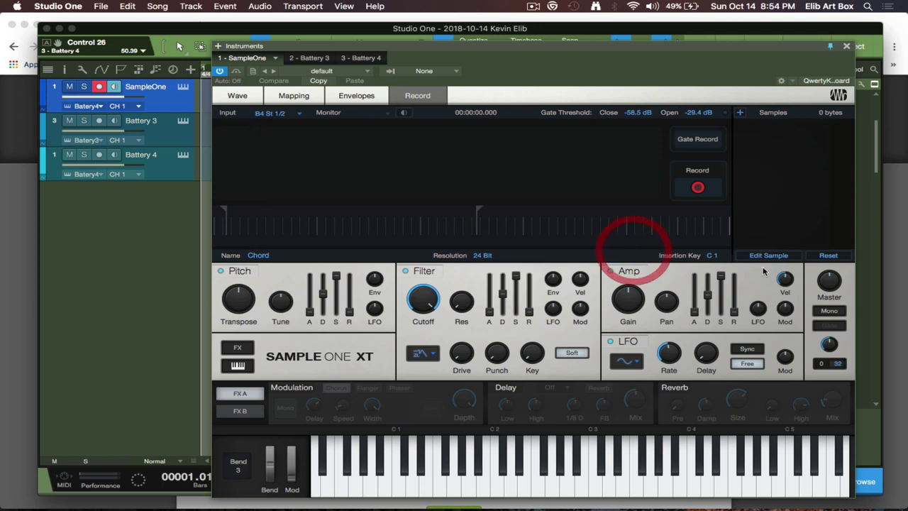
Set the insertion key to B1 and confirm gate thresholds of -58.5 dB close, -29.4 dB open.
{"action": "double_click", "coordinate": [712, 256]}
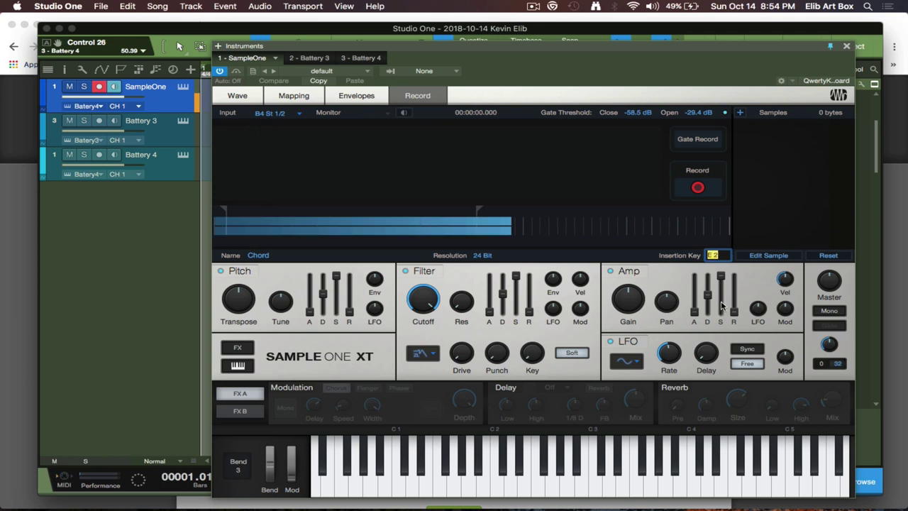
{"action": "left_click", "coordinate": [781, 256]}
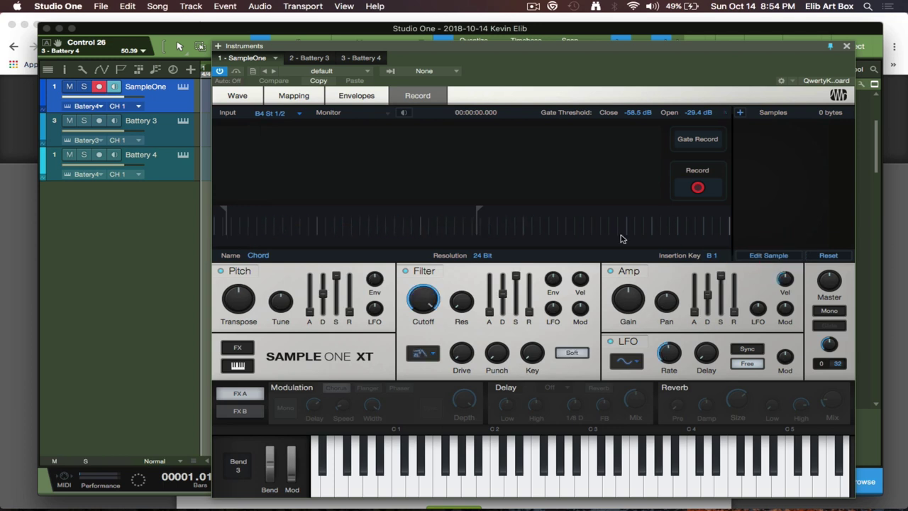
{"action": "double_click", "coordinate": [636, 113]}
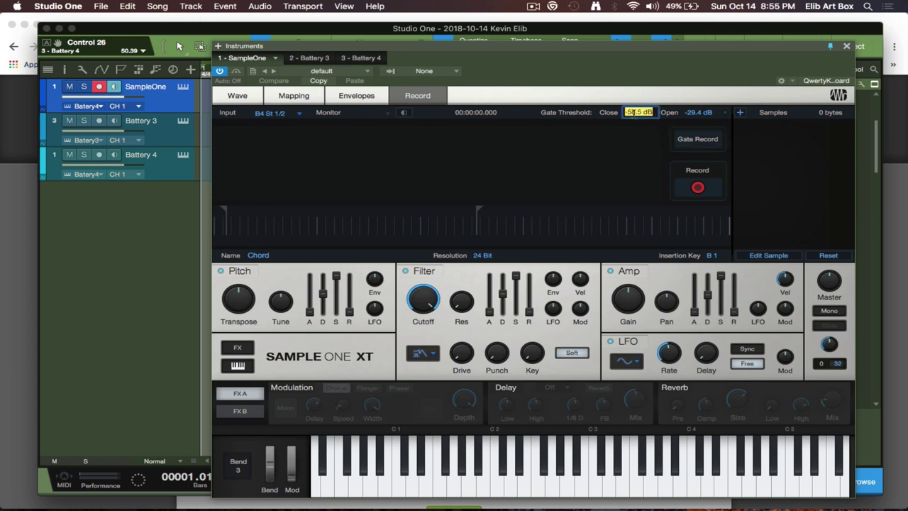
{"action": "double_click", "coordinate": [701, 114]}
{"action": "left_click", "coordinate": [729, 113]}
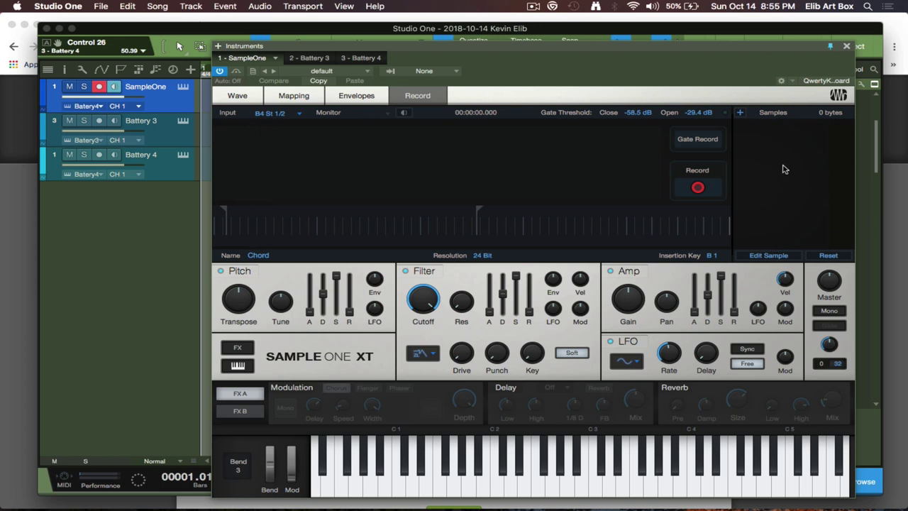
Gate-record the Battery 4 chord as the Chord sample and display its waveform on the Wave tab.
{"action": "left_click", "coordinate": [713, 144]}
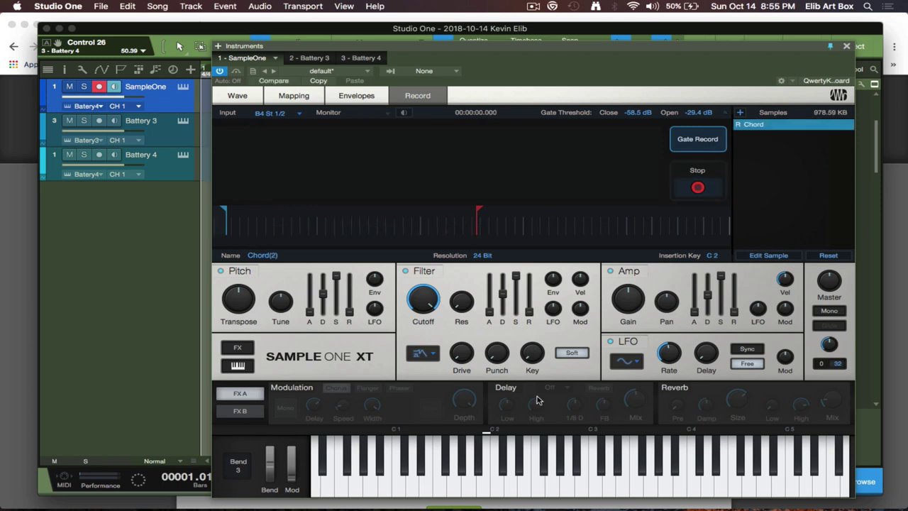
{"action": "left_click", "coordinate": [239, 97]}
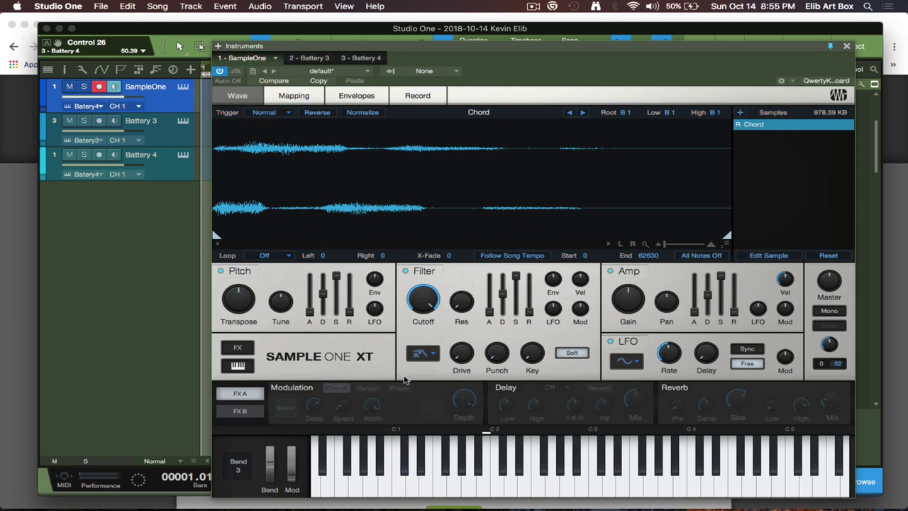
Set track 1's input to SampleOne and play the Chord sample twice on B1.
{"action": "left_click", "coordinate": [99, 106]}
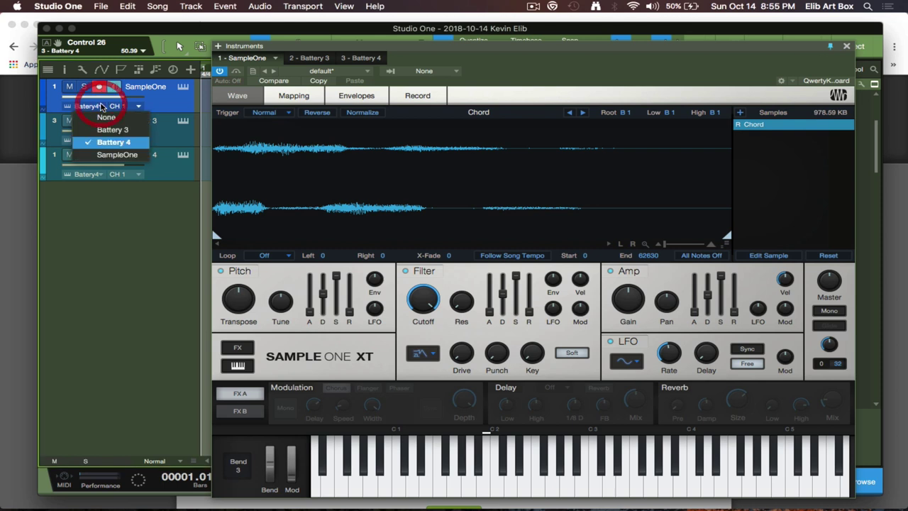
{"action": "left_click", "coordinate": [115, 155]}
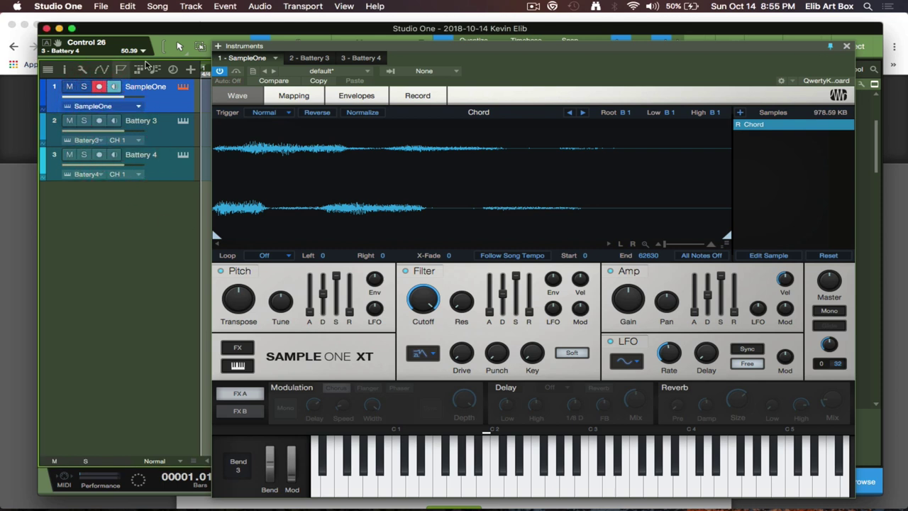
{"action": "key", "text": "j"}
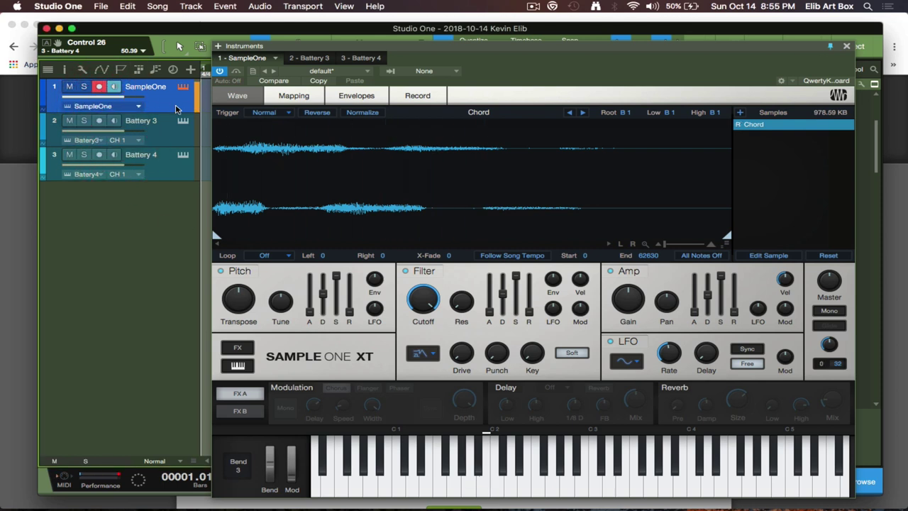
{"action": "key", "text": "j"}
{"action": "key", "text": "j"}
{"action": "key", "text": "j"}
Raise the Amp envelope attack to about 3.48 ms.
{"action": "left_click", "coordinate": [696, 311]}
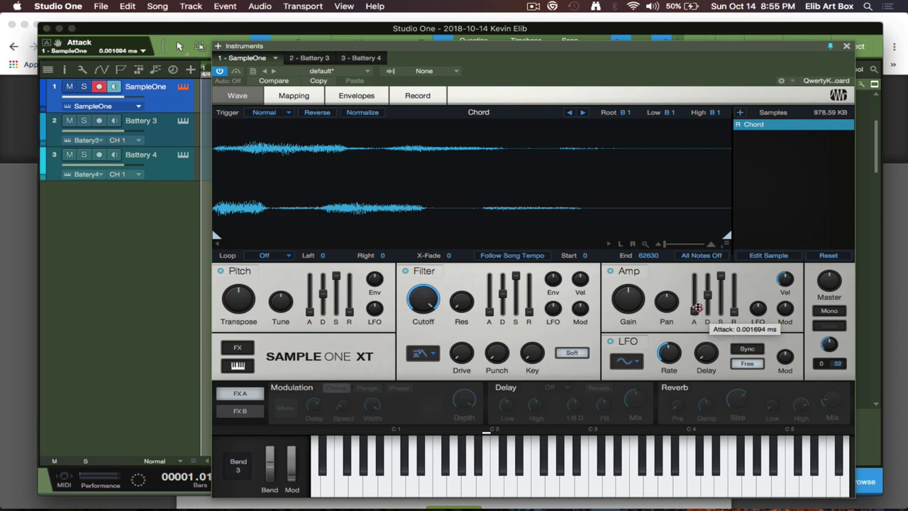
{"action": "left_click_drag", "start_coordinate": [698, 309], "coordinate": [694, 328]}
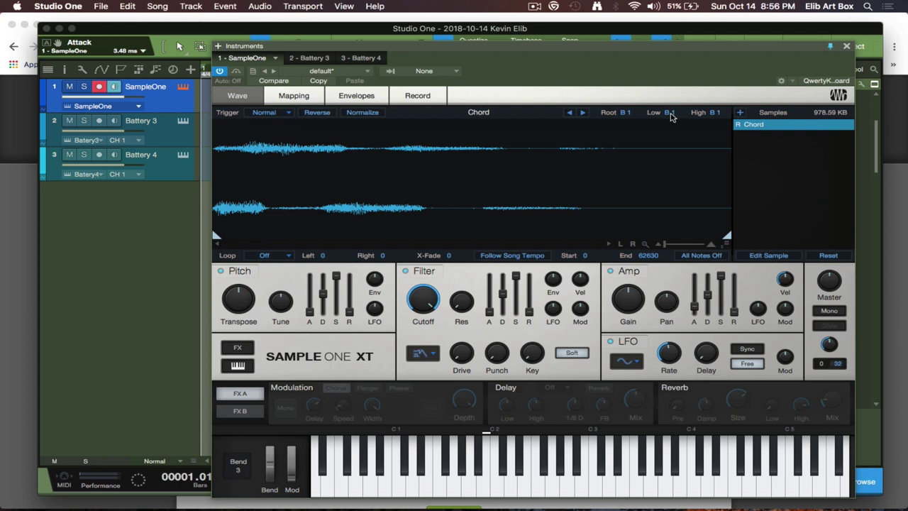
Raise the Chord sample's high key from B1 to B2 and audition it on C2, D2, E2, F2, G2, A2 and B2.
{"action": "left_click_drag", "start_coordinate": [692, 120], "coordinate": [792, 223]}
{"action": "key", "text": "a"}
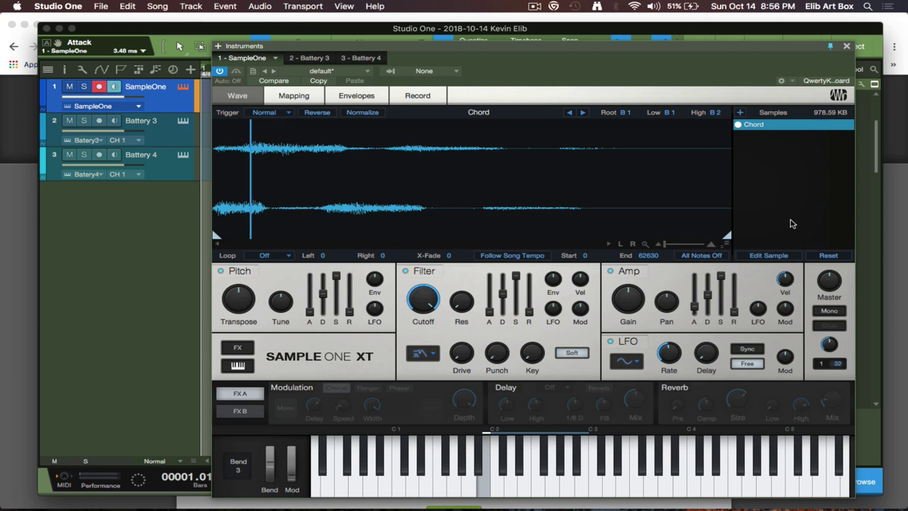
{"action": "key", "text": "s"}
{"action": "key", "text": "d"}
{"action": "key", "text": "d"}
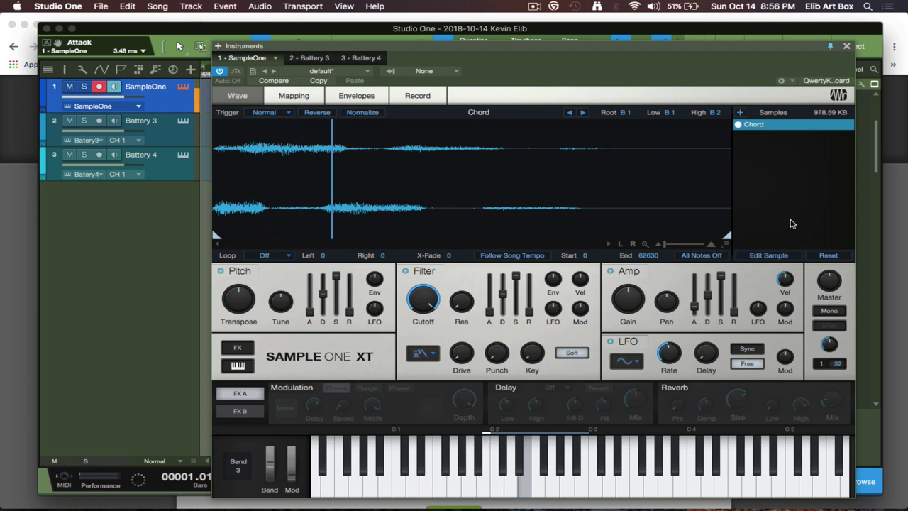
{"action": "key", "text": "f"}
{"action": "key", "text": "g"}
{"action": "key", "text": "h"}
{"action": "key", "text": "j"}
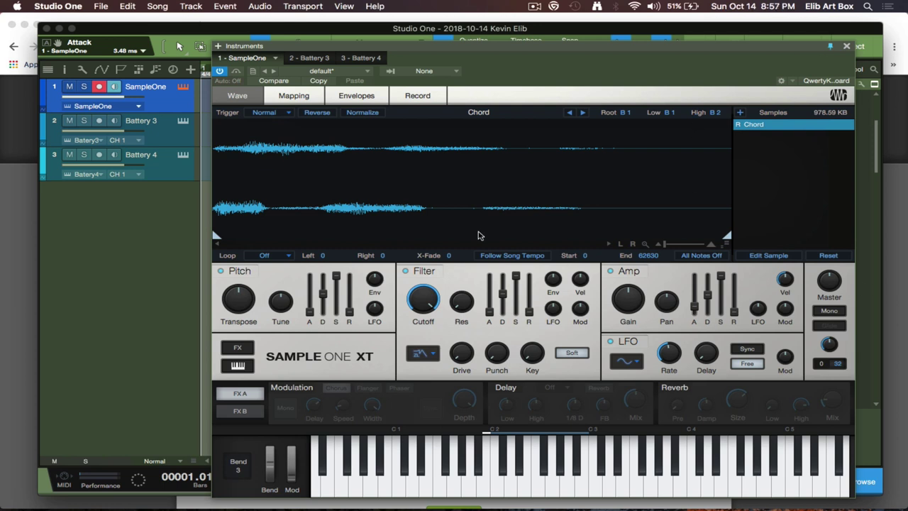
Turn on Follow Song Tempo and play the tempo-synced chord on B1, D2, E2 and F2.
{"action": "left_click", "coordinate": [506, 260]}
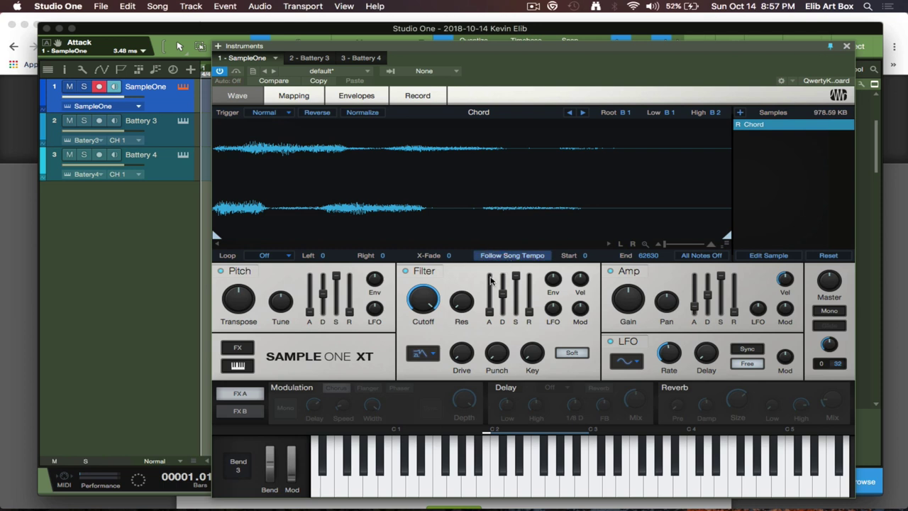
{"action": "key", "text": "j"}
{"action": "key", "text": "l"}
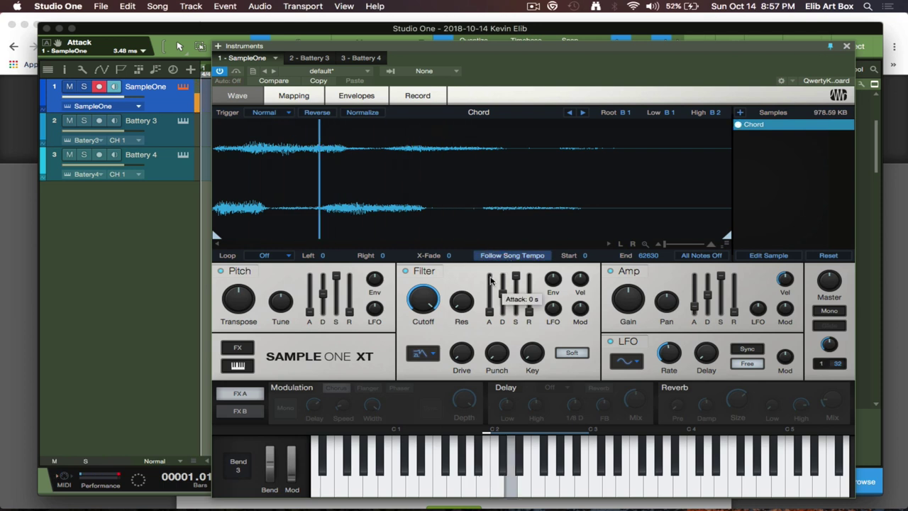
{"action": "key", "text": "semicolon"}
{"action": "key", "text": "apostrophe"}
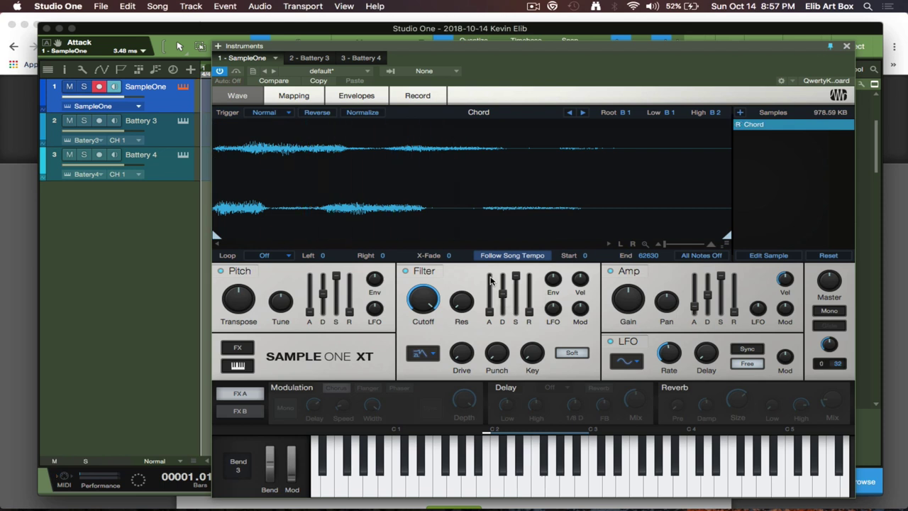
Play the chord on F2, G2, A2, B2 twice, then C2, D2 and C2 again.
{"action": "key", "text": "f"}
{"action": "key", "text": "g"}
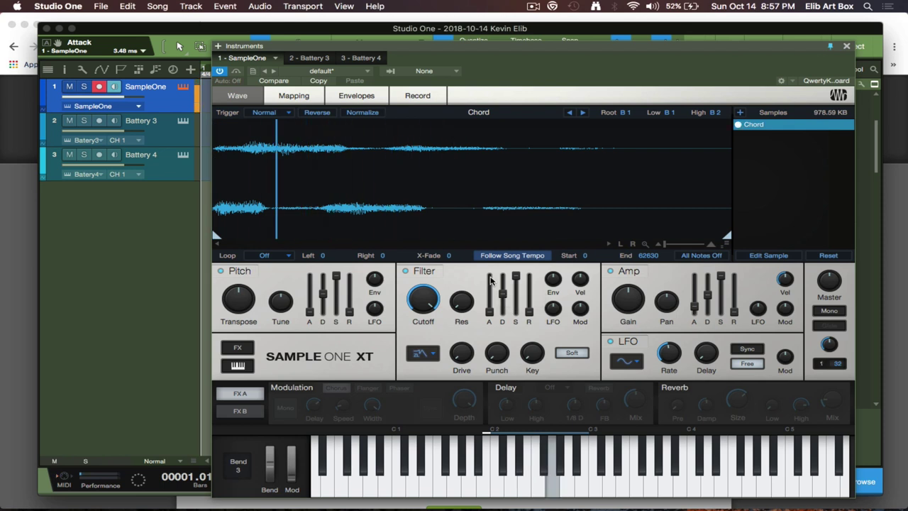
{"action": "key", "text": "h"}
{"action": "key", "text": "j"}
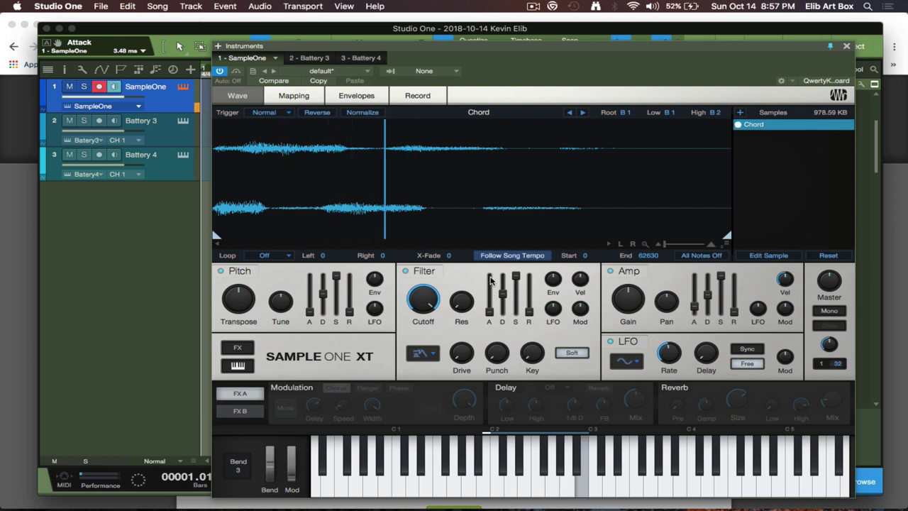
{"action": "key", "text": "j"}
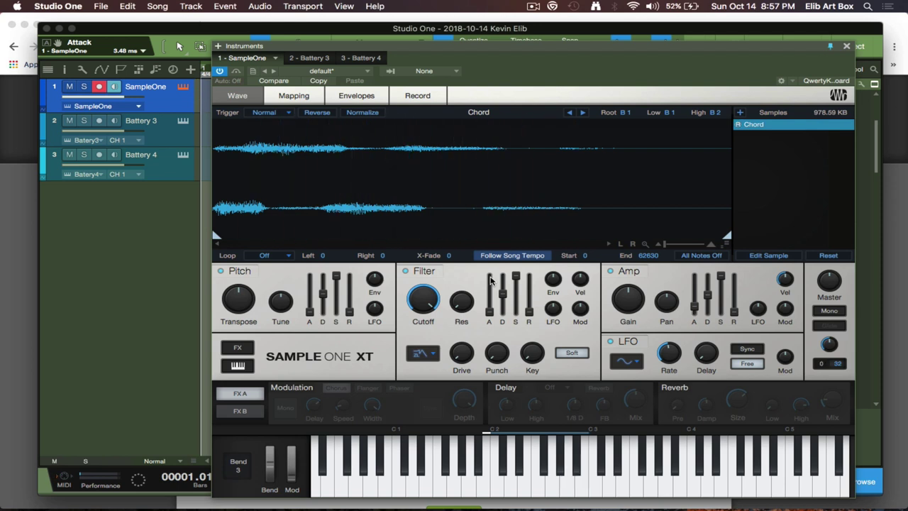
{"action": "key", "text": "a"}
{"action": "key", "text": "s"}
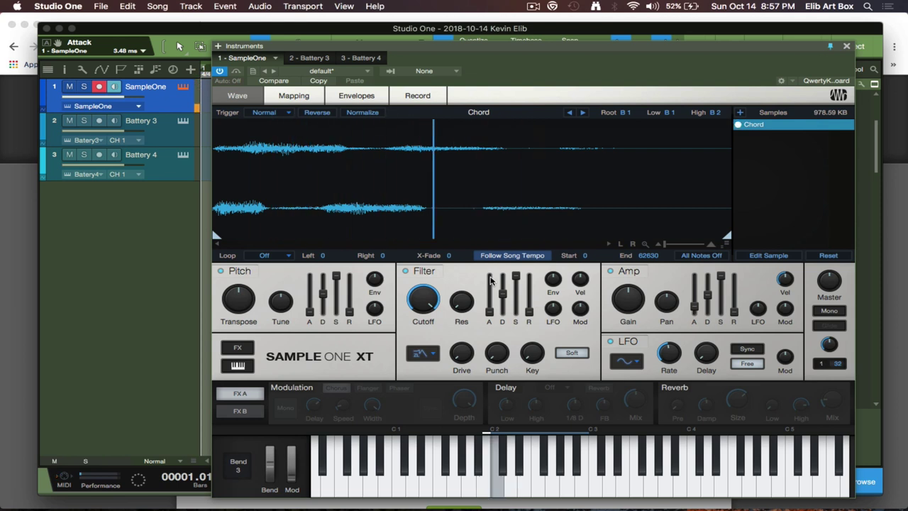
{"action": "key", "text": "a"}
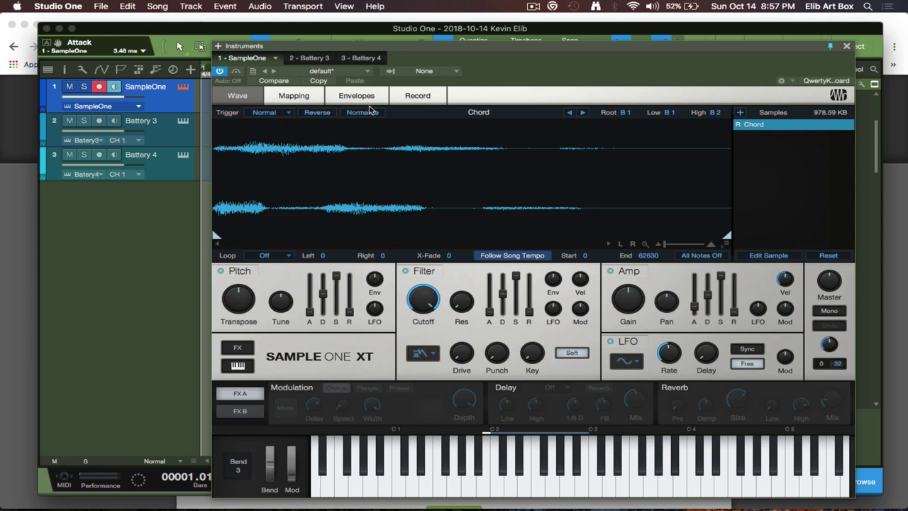
Return to the Record view, then move the instrument window down and back up slightly lower to show the arrange toolbar.
{"action": "left_click", "coordinate": [429, 96]}
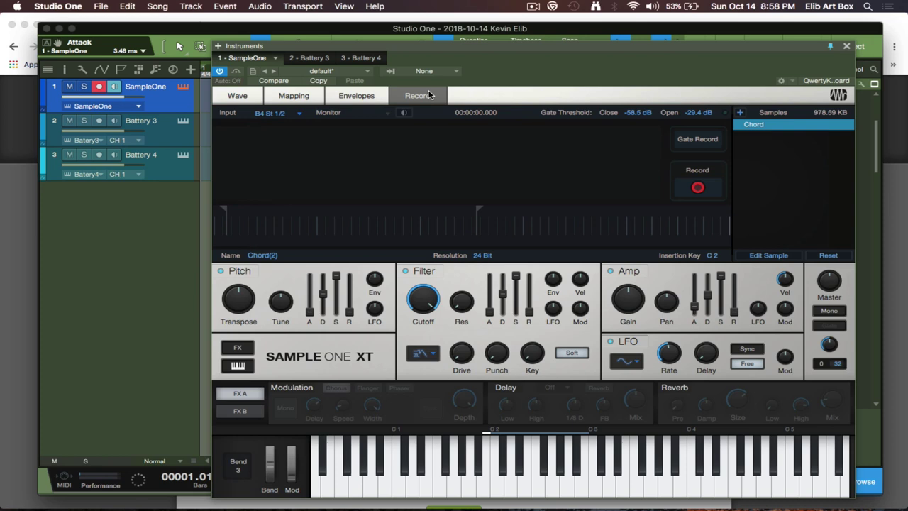
{"action": "left_click_drag", "start_coordinate": [280, 47], "coordinate": [272, 144]}
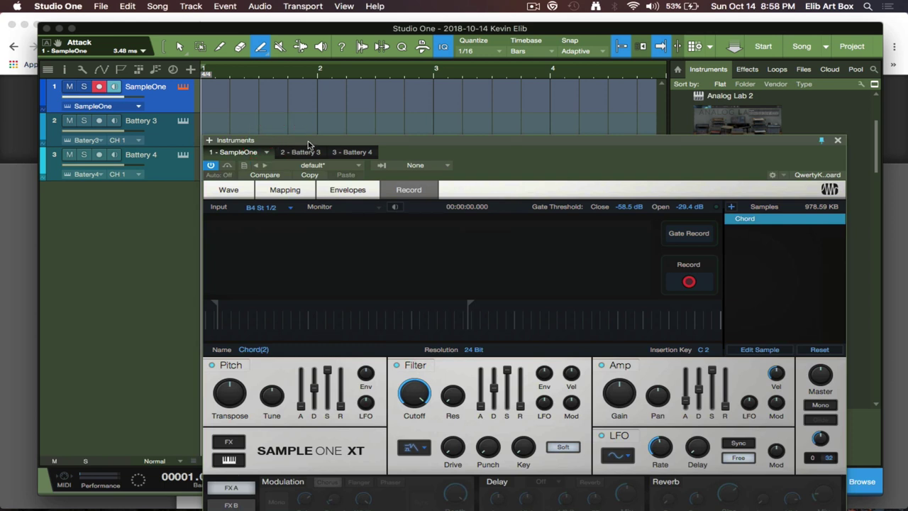
{"action": "left_click_drag", "start_coordinate": [309, 144], "coordinate": [289, 65]}
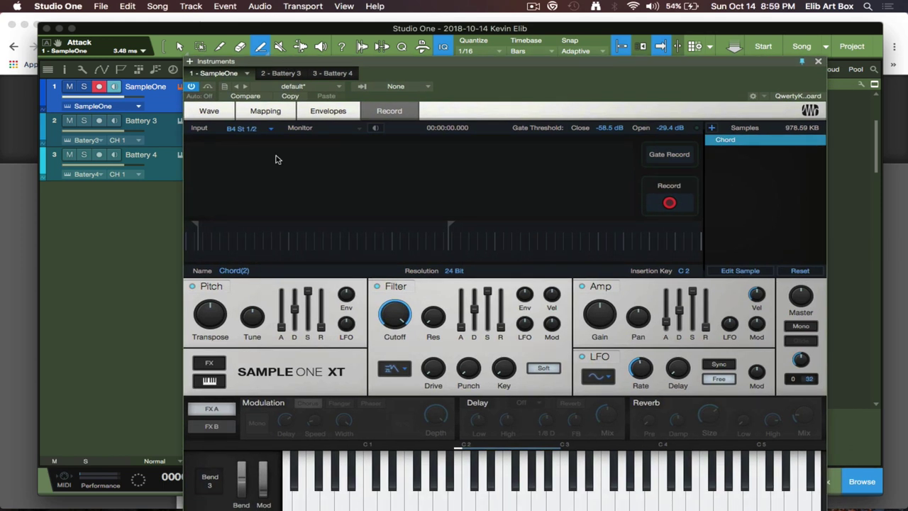
Store an Instrument+FX preset named 'Chord Minor' with the description 'Chord Sample'.
{"action": "left_click", "coordinate": [224, 86]}
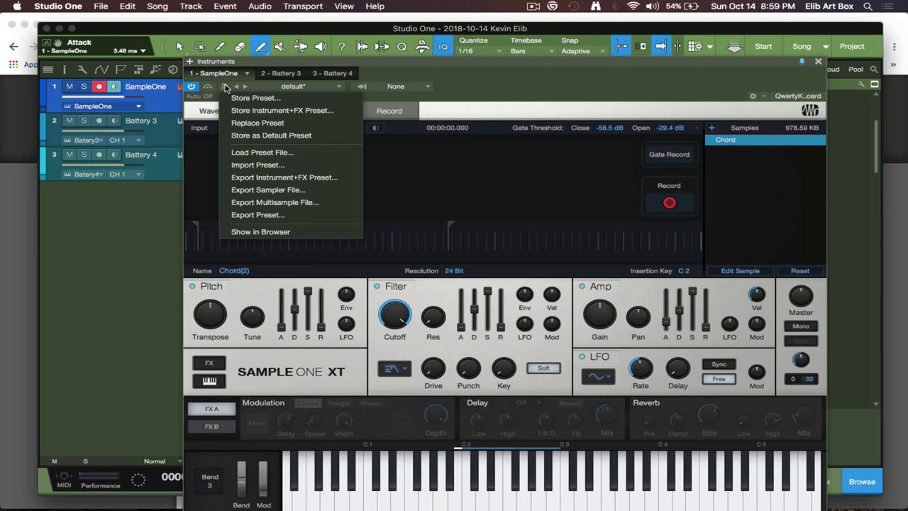
{"action": "left_click", "coordinate": [262, 112]}
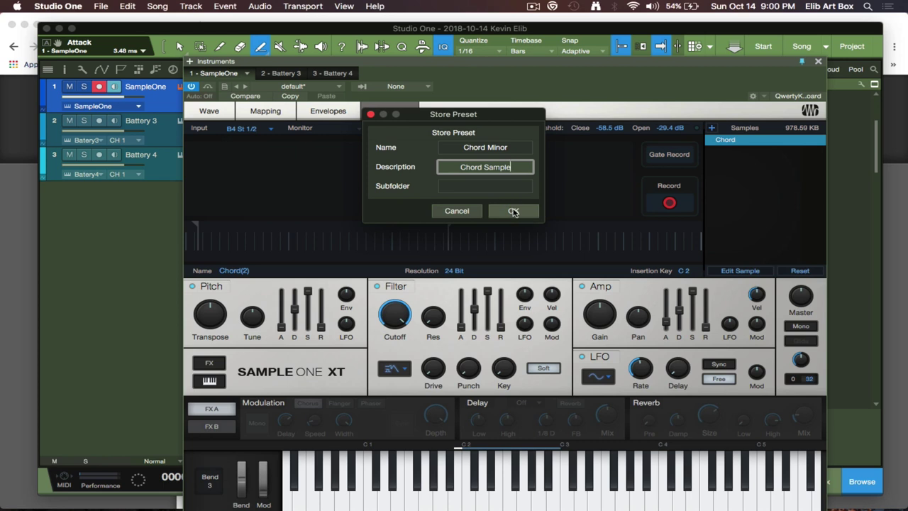
{"action": "left_click", "coordinate": [513, 211]}
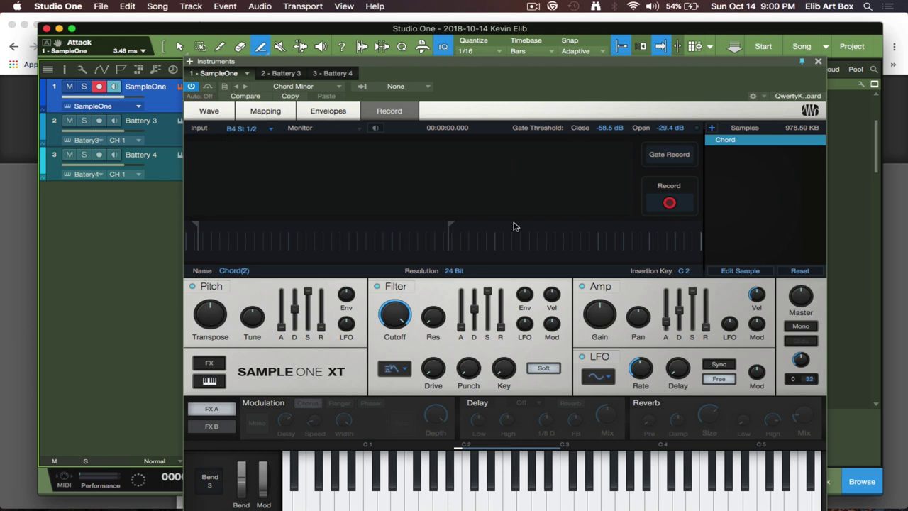
{"action": "left_click_drag", "start_coordinate": [478, 59], "coordinate": [474, 41]}
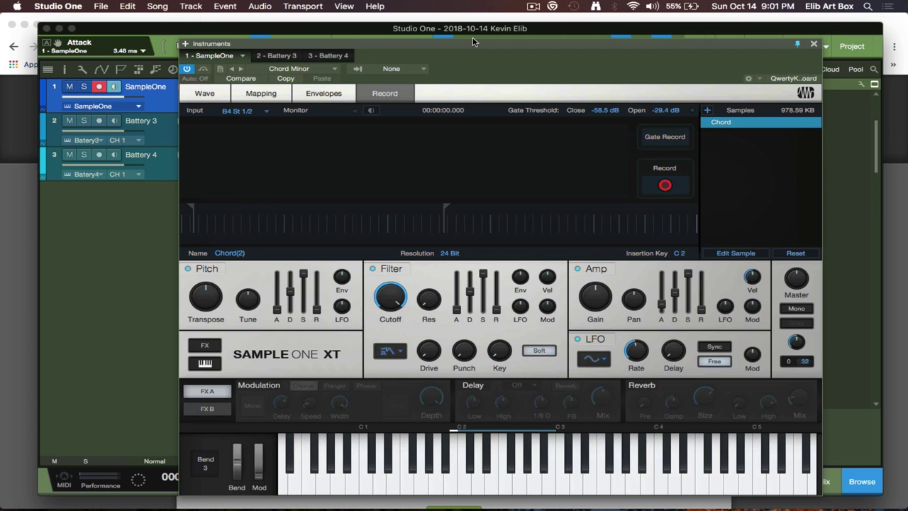